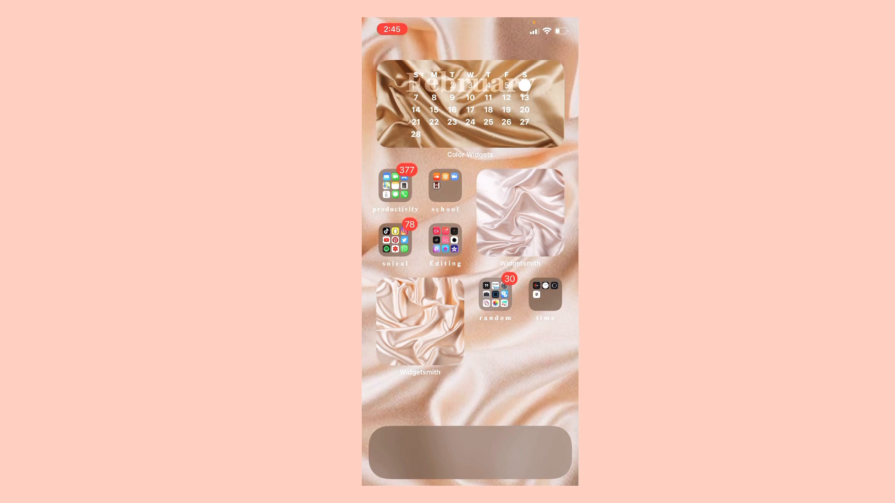
- Launch TikTok from the social folder and reach your profile's Following list
{"action": "left_click", "coordinate": [395, 240]}
{"action": "left_click", "coordinate": [415, 192]}
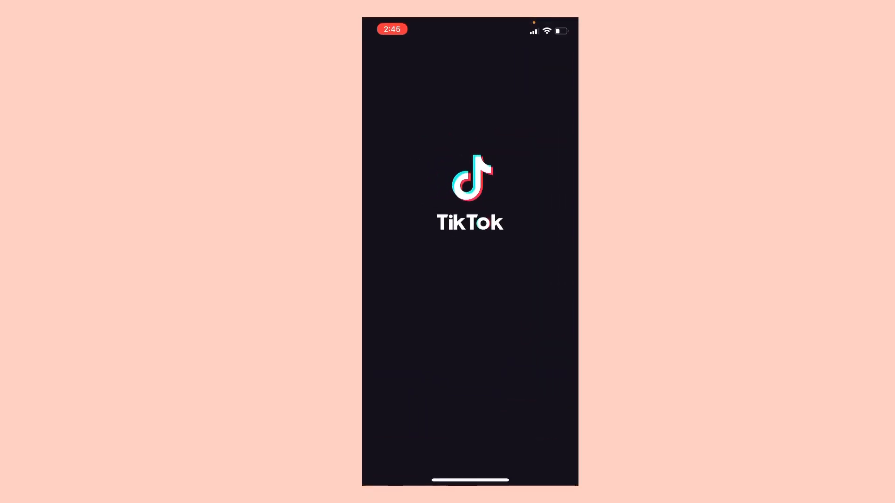
{"action": "left_click", "coordinate": [557, 454]}
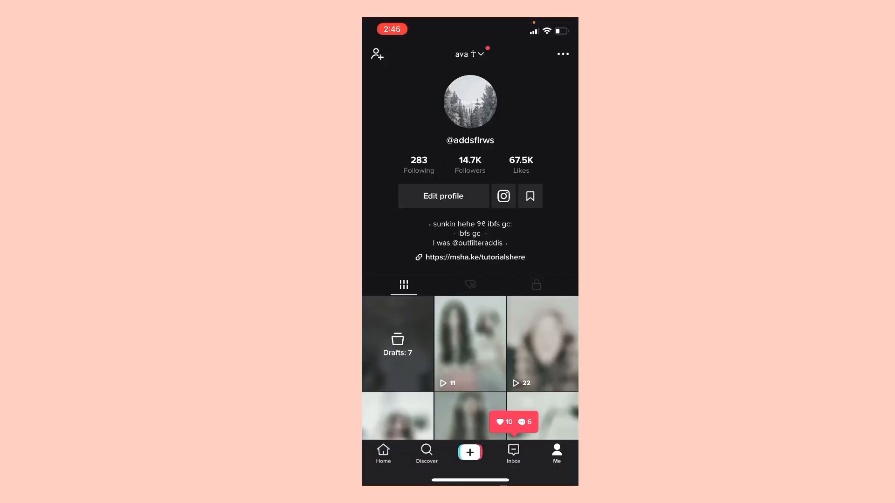
{"action": "left_click", "coordinate": [419, 164]}
{"action": "scroll", "coordinate": [469, 280], "scroll_direction": "down", "scroll_amount": 5}
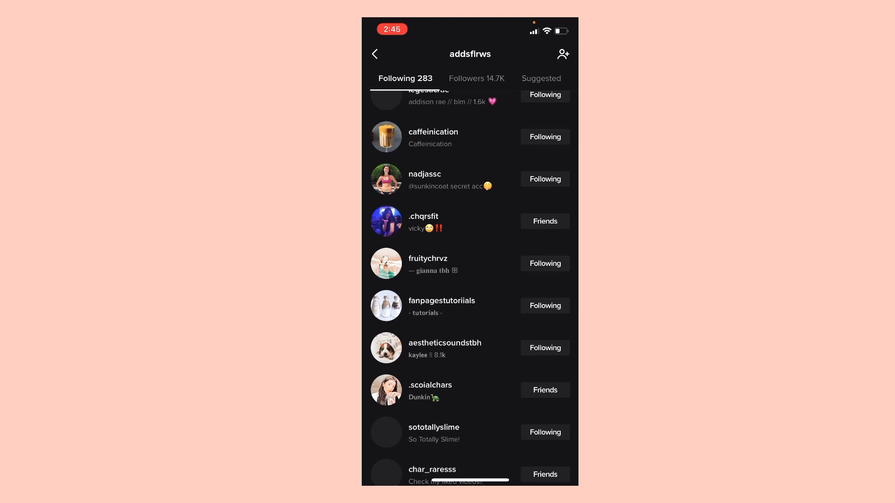
{"action": "scroll", "coordinate": [470, 280], "scroll_direction": "down", "scroll_amount": 5}
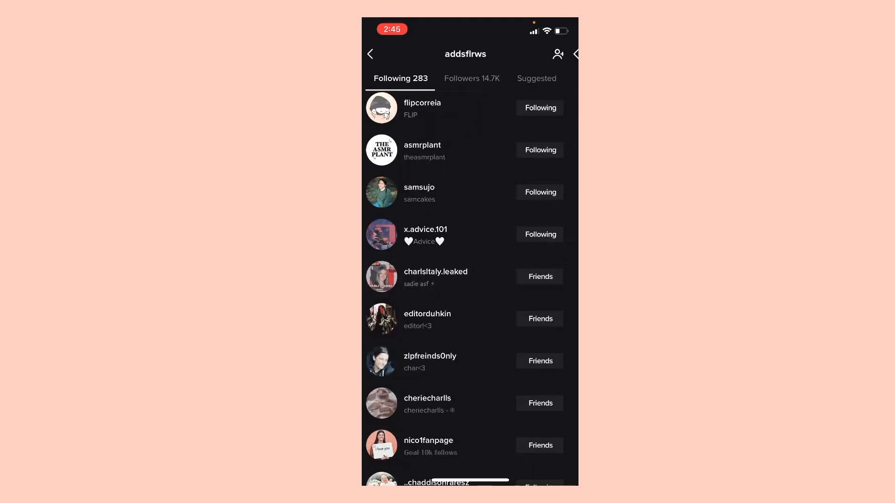
- Browse followed accounts' profiles and play a video from the second one
{"action": "left_click", "coordinate": [440, 276]}
{"action": "left_click", "coordinate": [375, 54]}
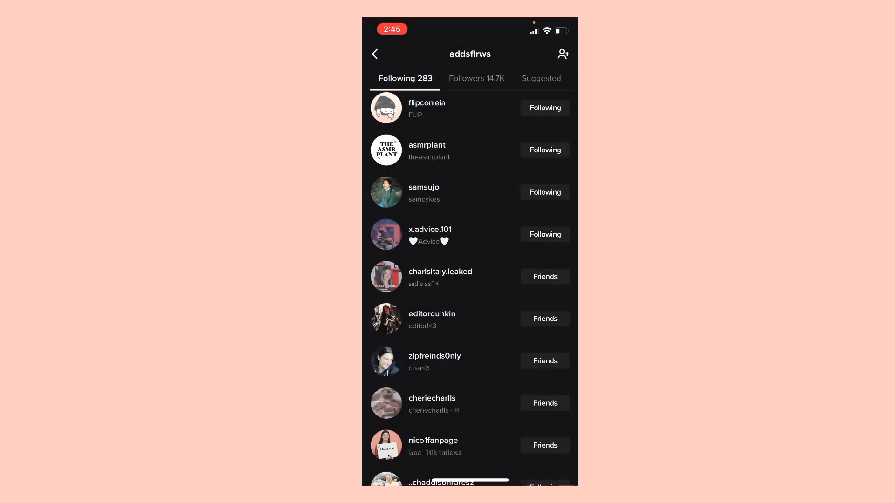
{"action": "scroll", "coordinate": [470, 280], "scroll_direction": "down", "scroll_amount": 5}
{"action": "scroll", "coordinate": [469, 280], "scroll_direction": "up", "scroll_amount": 3}
{"action": "left_click", "coordinate": [432, 263]}
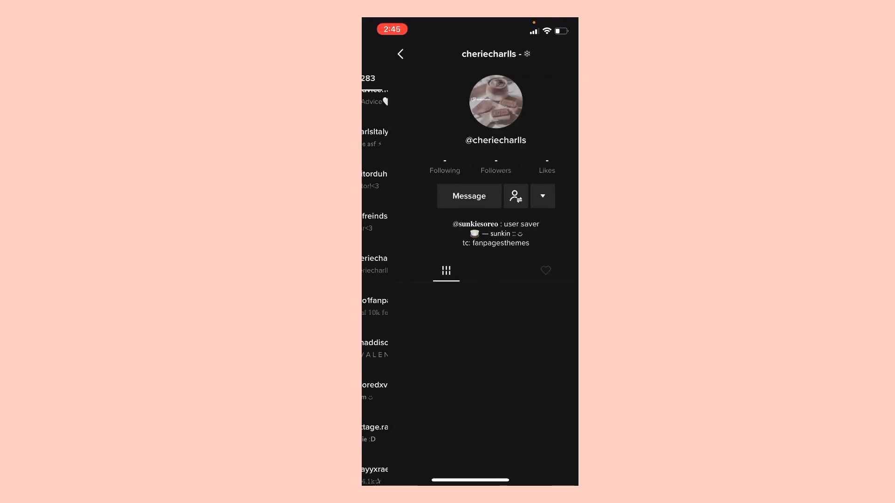
{"action": "left_click", "coordinate": [470, 329]}
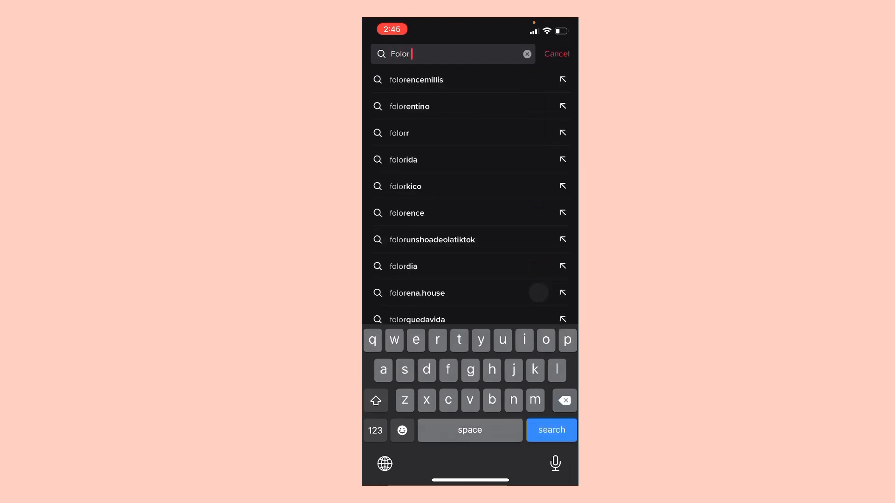
{"action": "type", "text": "Col"}
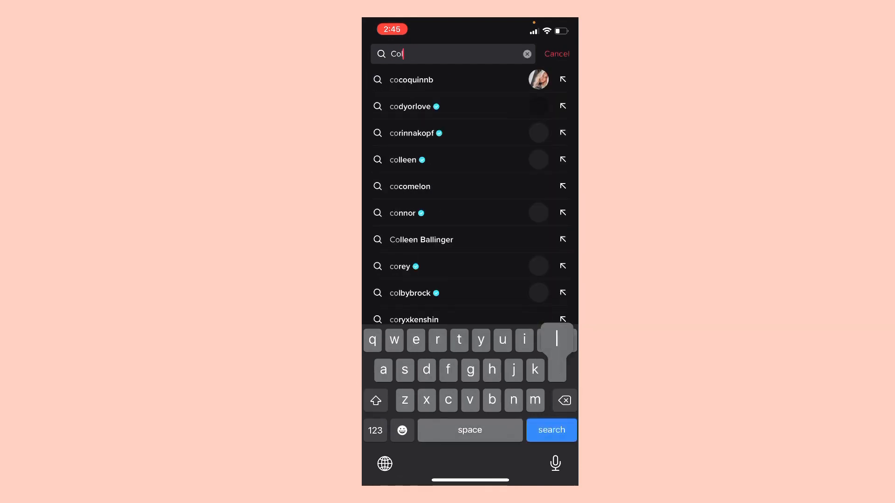
{"action": "type", "text": "or  codes"}
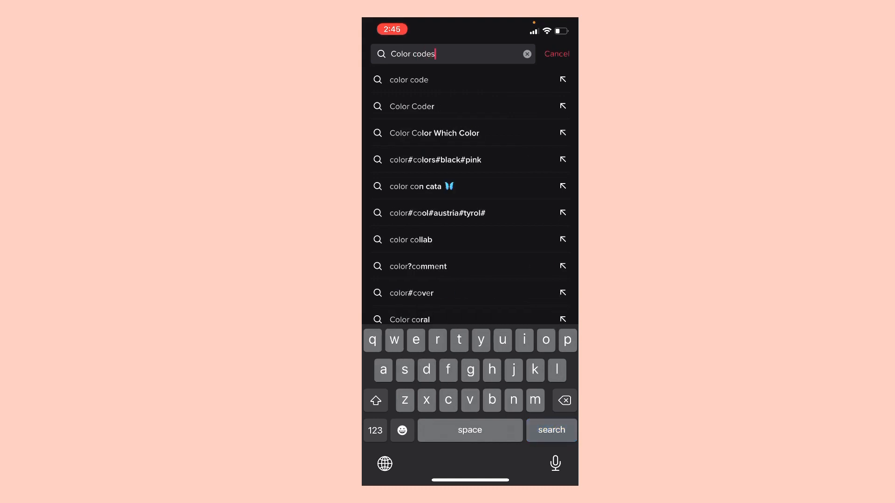
- Run the Color codes search and open the COLOR CODES FOR VONT! video
{"action": "key", "text": "Return"}
{"action": "left_click", "coordinate": [415, 182]}
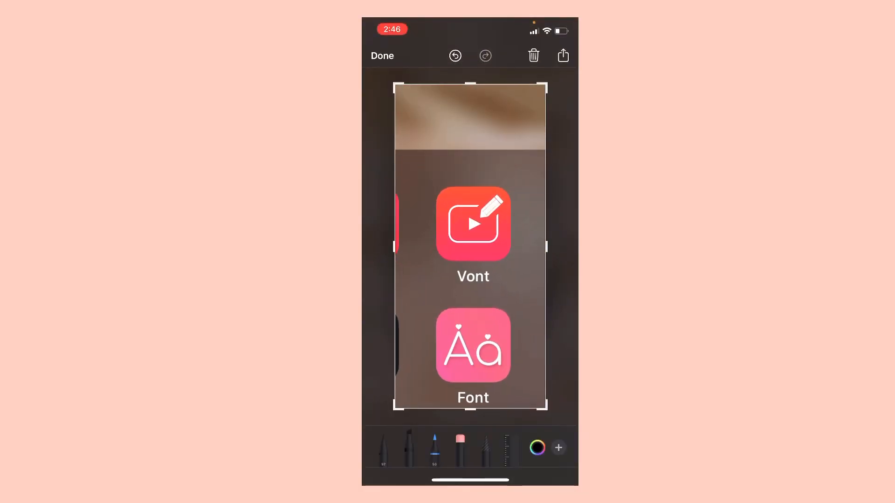
- Circle the Vont app icon on the screenshot and dismiss Markup
{"action": "mouse_move", "coordinate": [517, 167]}
{"action": "left_mouse_down"}
{"action": "mouse_move", "coordinate": [539, 231]}
{"action": "mouse_move", "coordinate": [434, 294]}
{"action": "left_mouse_up"}
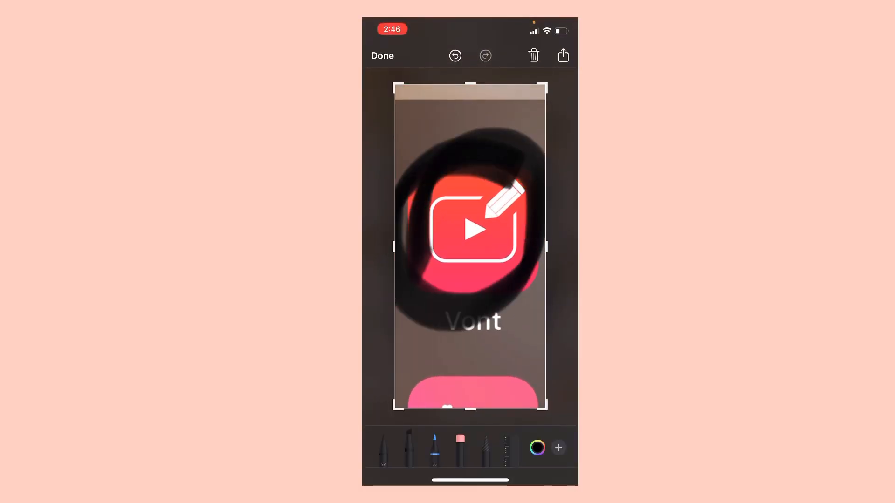
{"action": "left_click", "coordinate": [382, 56]}
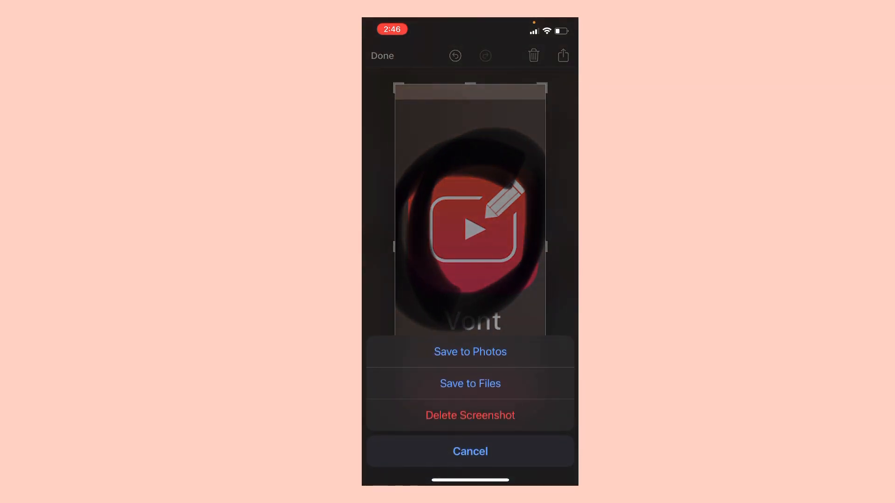
{"action": "left_click", "coordinate": [470, 415]}
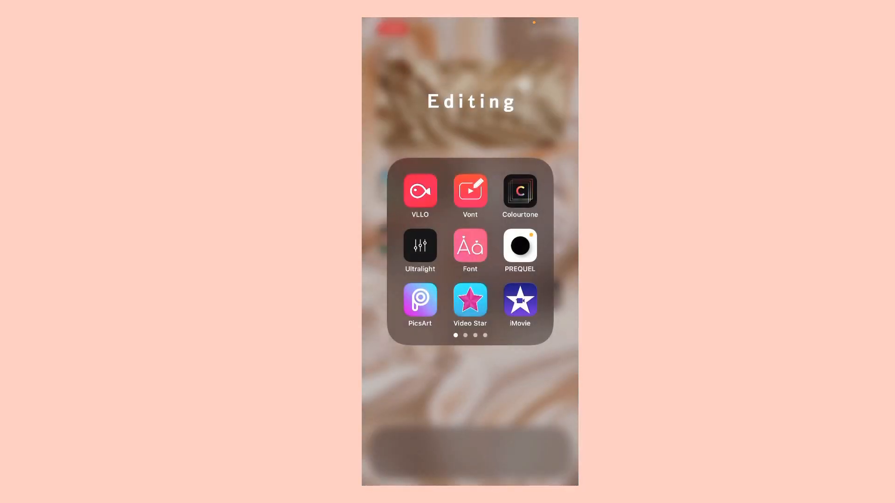
- Launch Vont from the Editing folder and screenshot its start screen
{"action": "left_click", "coordinate": [470, 191]}
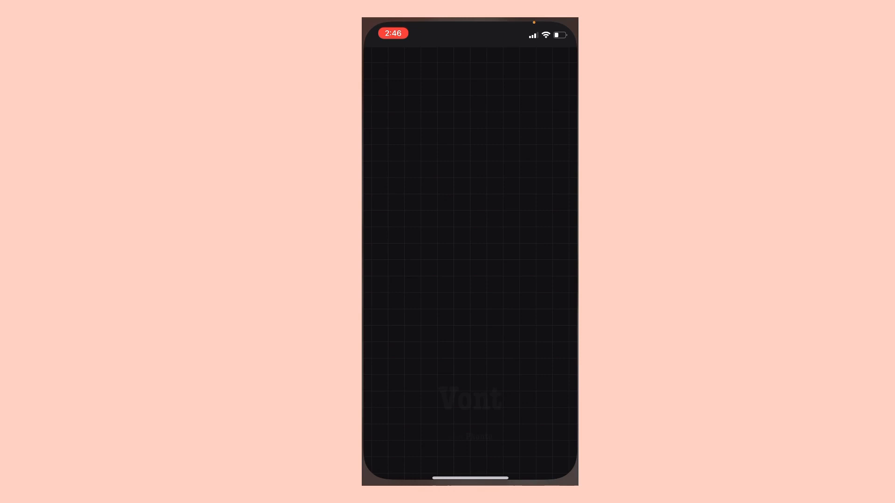
{"action": "key", "text": "super+shift+3"}
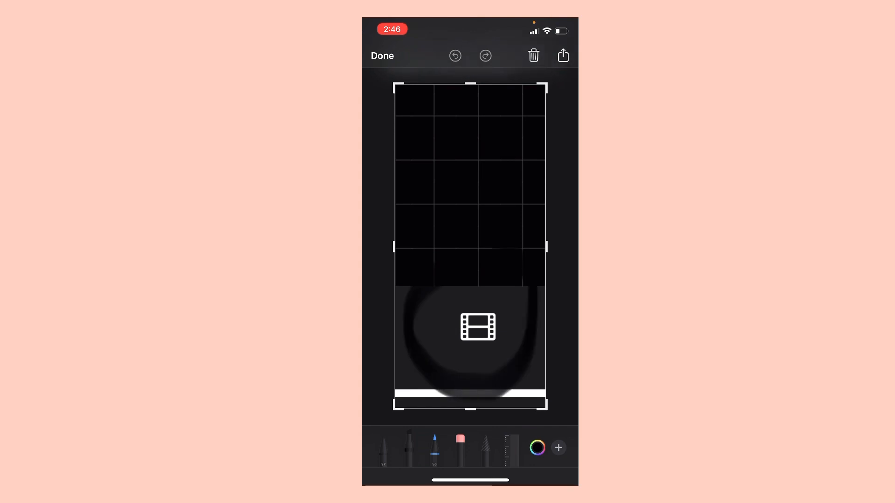
{"action": "left_click", "coordinate": [382, 56]}
{"action": "left_click", "coordinate": [470, 376]}
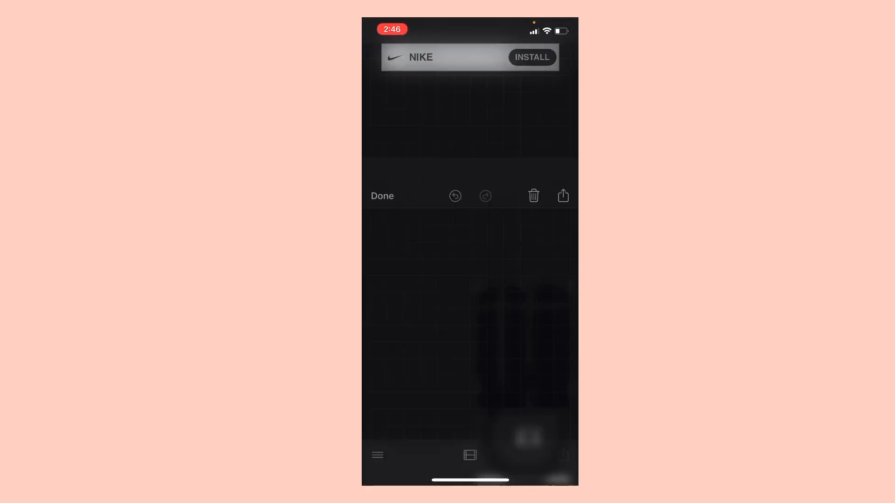
- Show the project start choices and circle Load New Video on a screenshot
{"action": "left_click", "coordinate": [470, 456]}
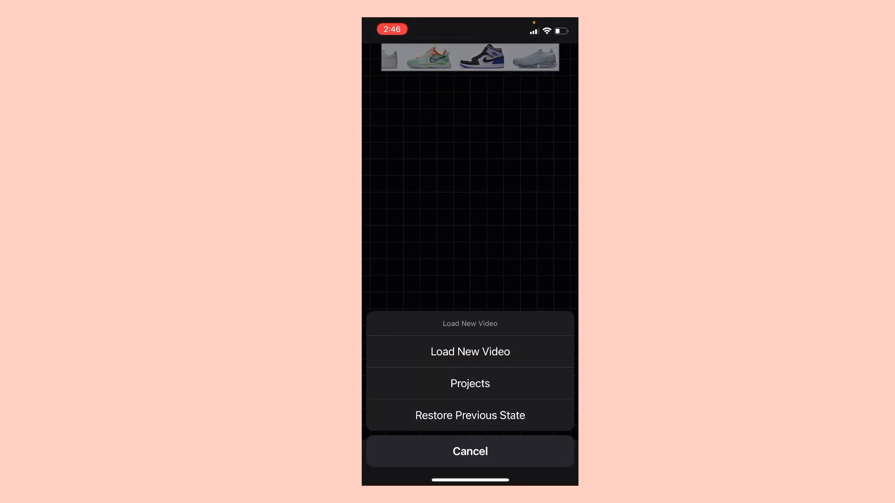
{"action": "left_click", "coordinate": [404, 406]}
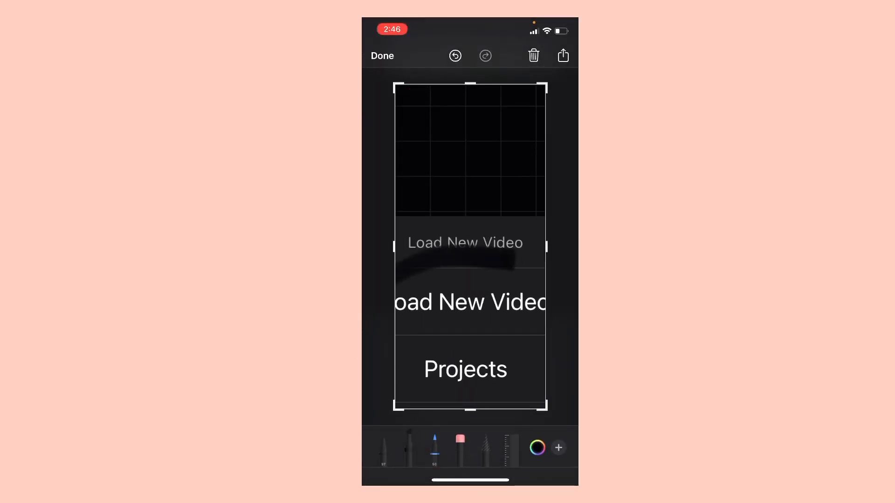
{"action": "left_click_drag", "start_coordinate": [419, 266], "coordinate": [532, 329]}
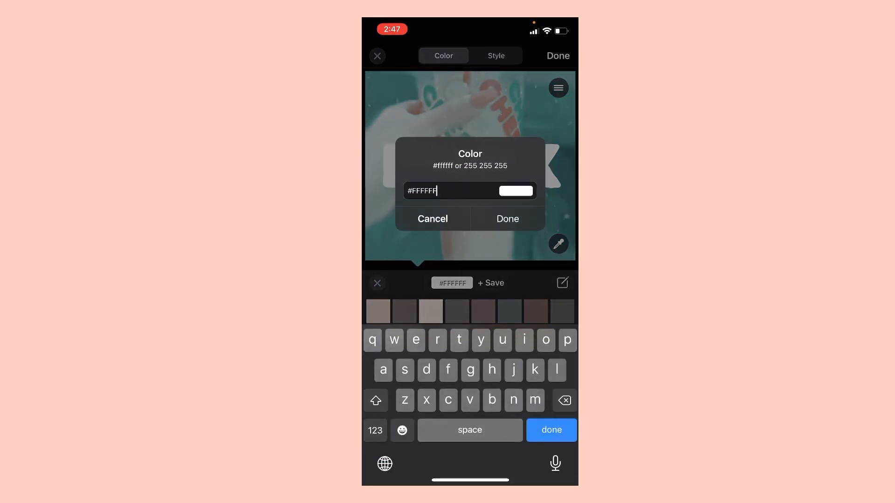
- Replace the white hex FFFFFF with d2ccc1, checking TikTok's colour codes between digits
{"action": "key", "text": "BackSpace"}
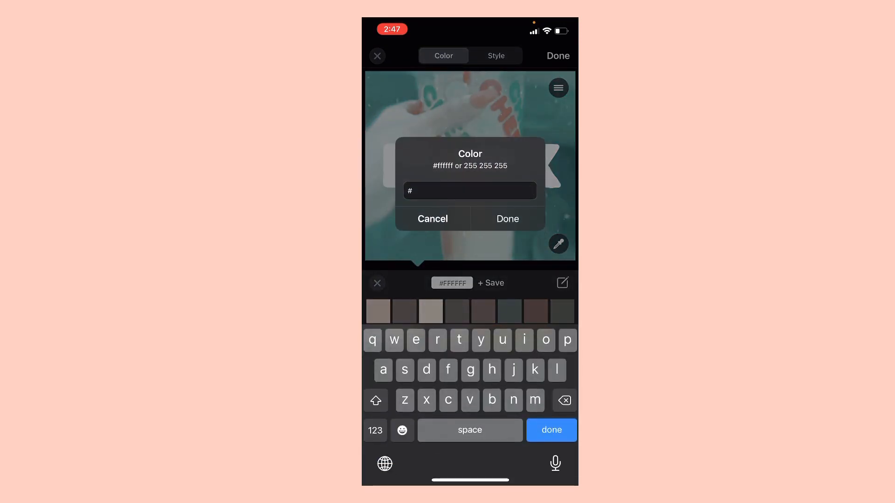
{"action": "type", "text": "dc"}
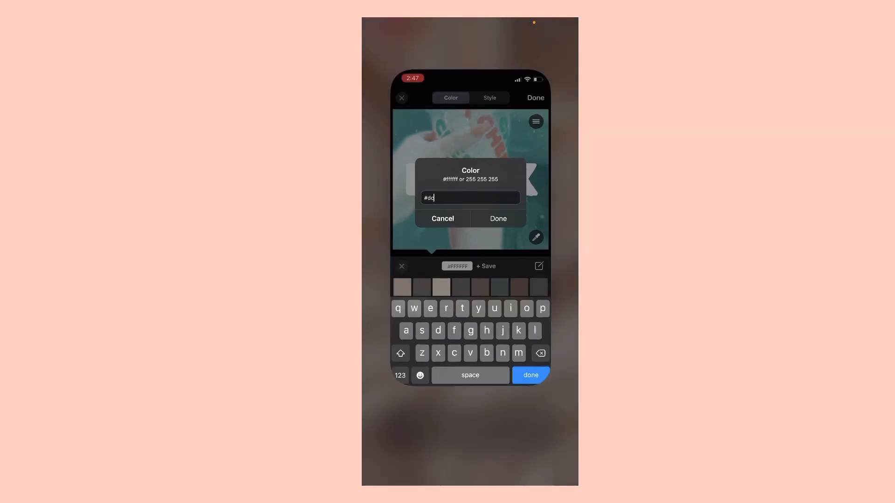
{"action": "left_click_drag", "start_coordinate": [470, 481], "coordinate": [470, 280]}
{"action": "left_click", "coordinate": [552, 210]}
{"action": "left_click", "coordinate": [522, 371]}
{"action": "key", "text": "BackSpace"}
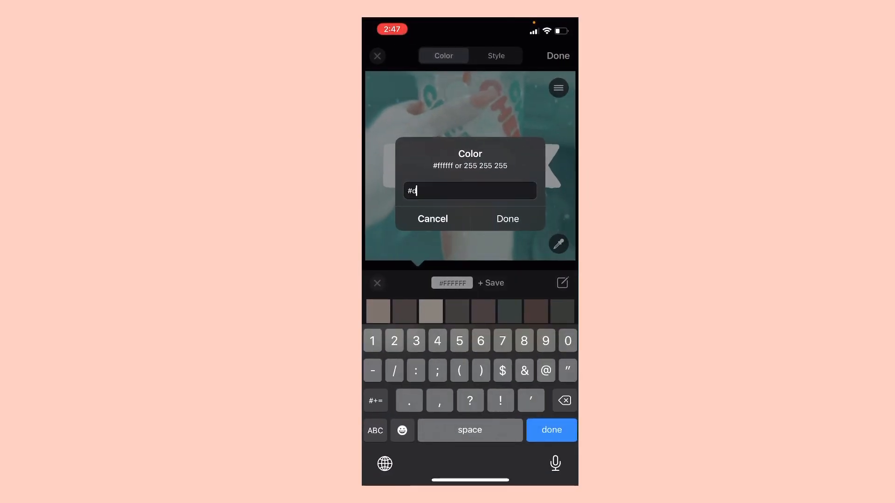
{"action": "type", "text": "2"}
{"action": "left_click", "coordinate": [375, 431]}
{"action": "type", "text": "c"}
{"action": "left_click_drag", "start_coordinate": [470, 482], "coordinate": [470, 280]}
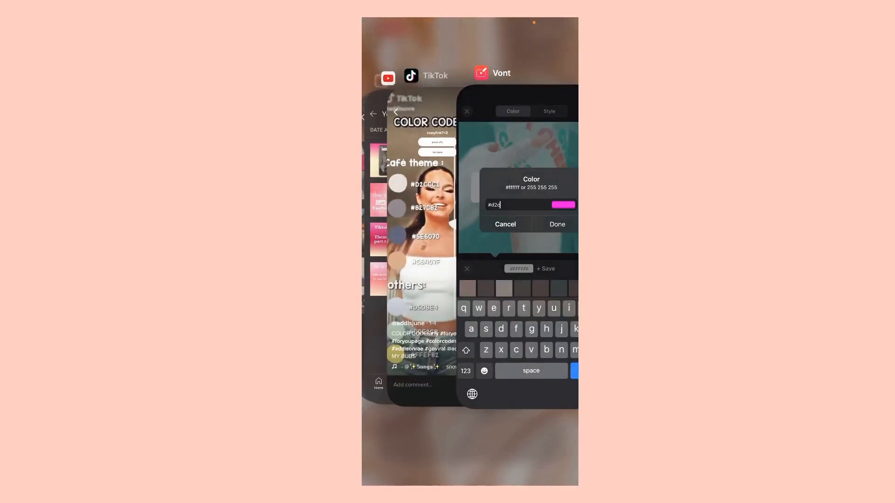
{"action": "left_click", "coordinate": [553, 210]}
{"action": "type", "text": "cc"}
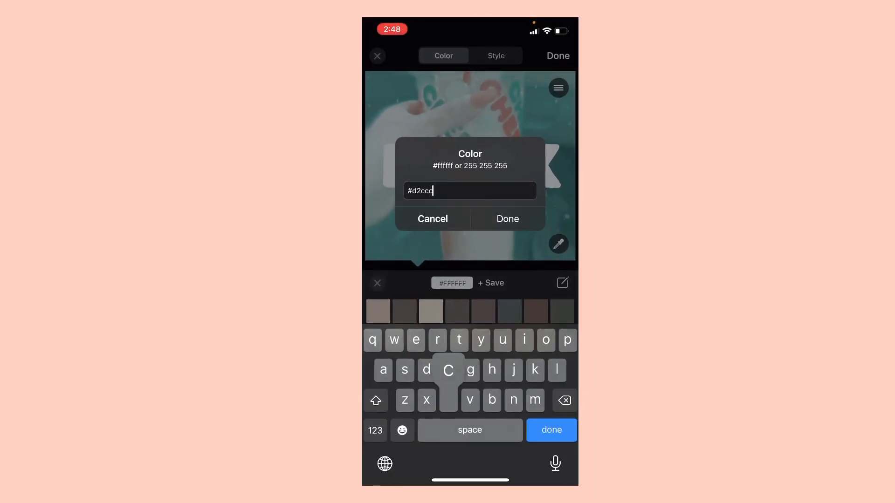
{"action": "left_click", "coordinate": [375, 430]}
{"action": "type", "text": "1"}
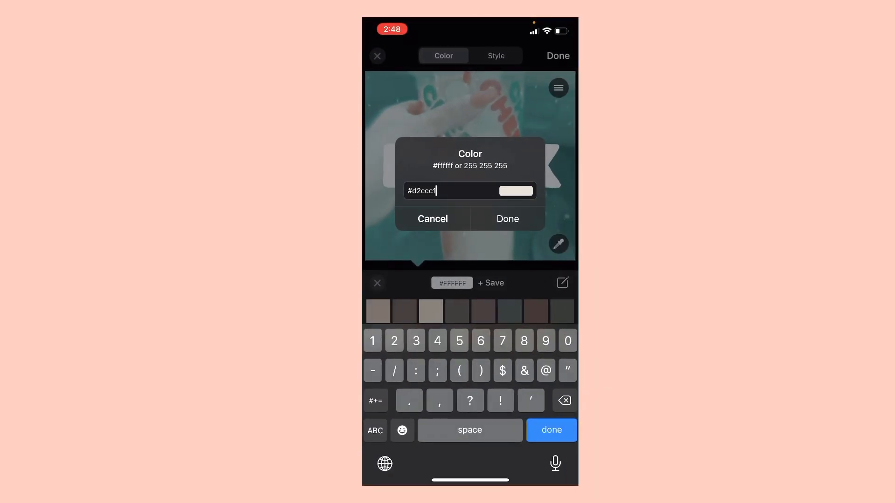
- Screenshot the #d2ccc1 beige colour preview and dismiss the capture
{"action": "left_click", "coordinate": [412, 370]}
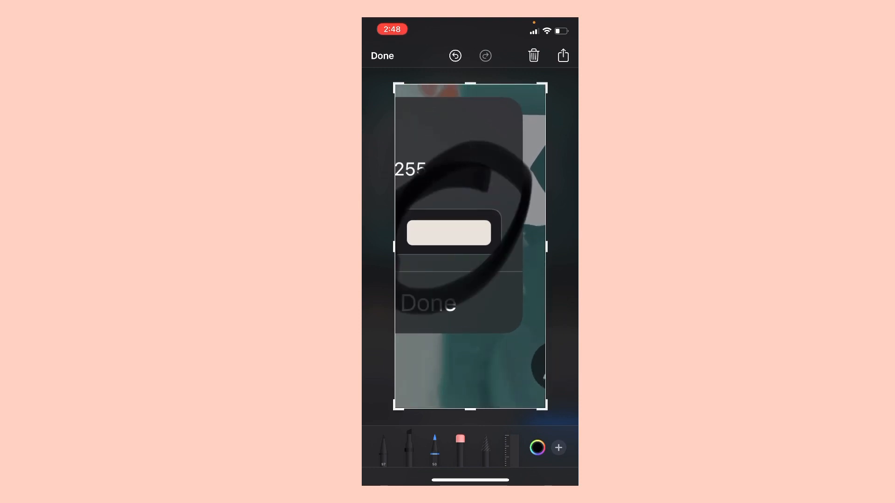
{"action": "left_click", "coordinate": [382, 55]}
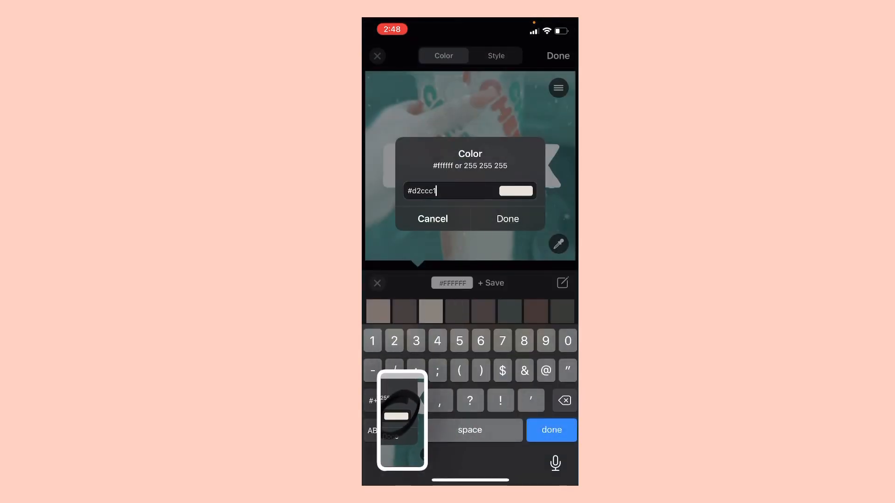
{"action": "left_click", "coordinate": [401, 419]}
{"action": "left_click", "coordinate": [382, 56]}
{"action": "left_click", "coordinate": [469, 360]}
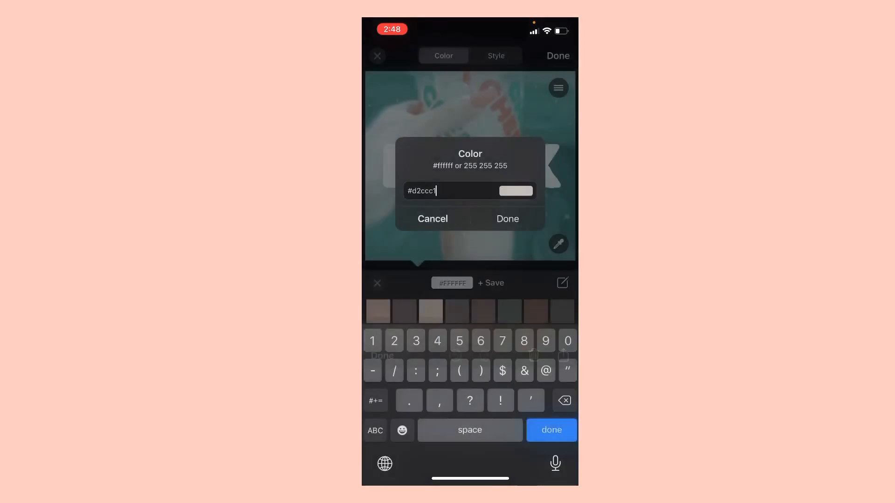